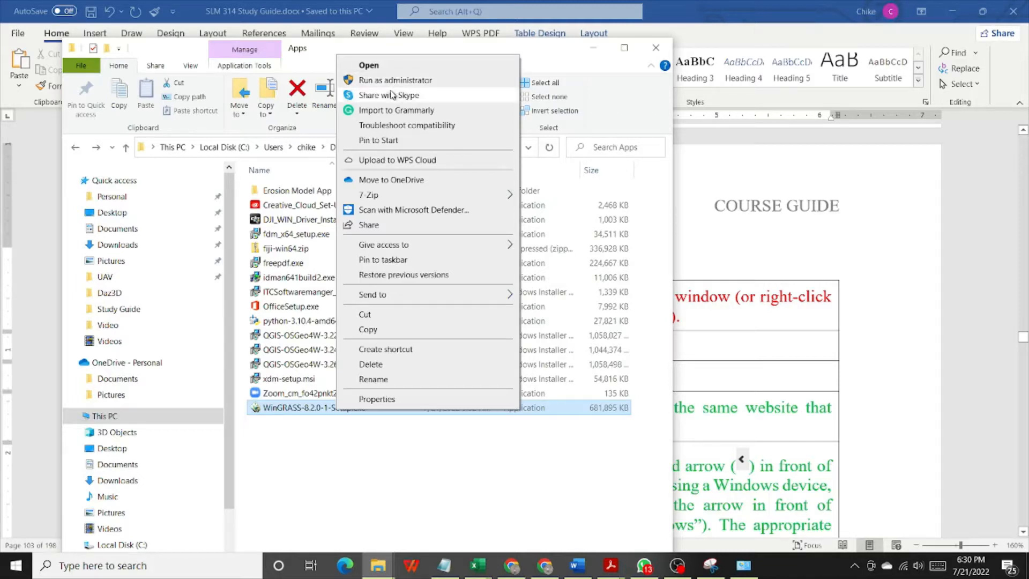
- Run WinGRASS-8.2.0-1-Setup.exe as administrator and allow it to start despite the SmartScreen block
left_click(304, 438)
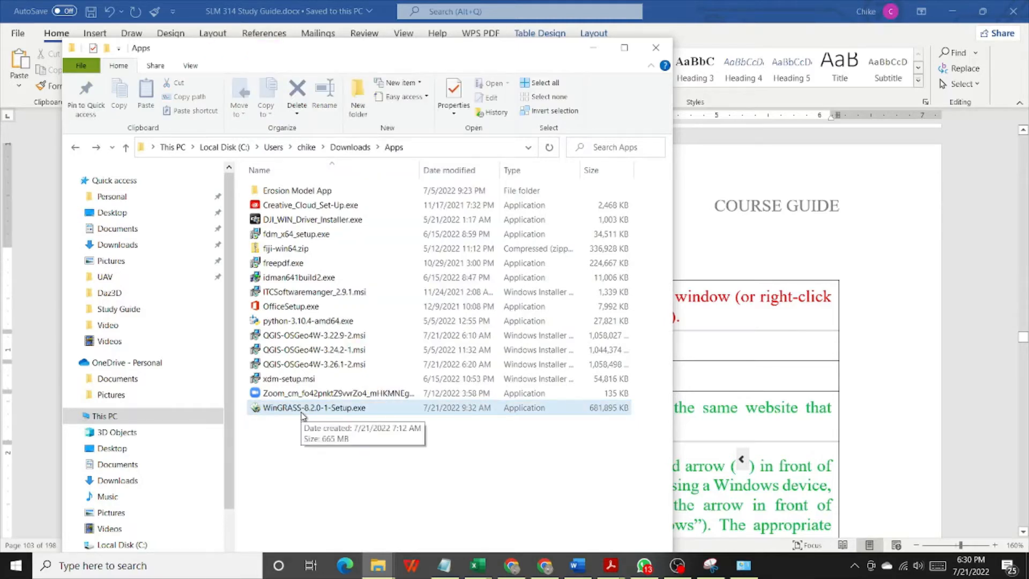
right_click(302, 412)
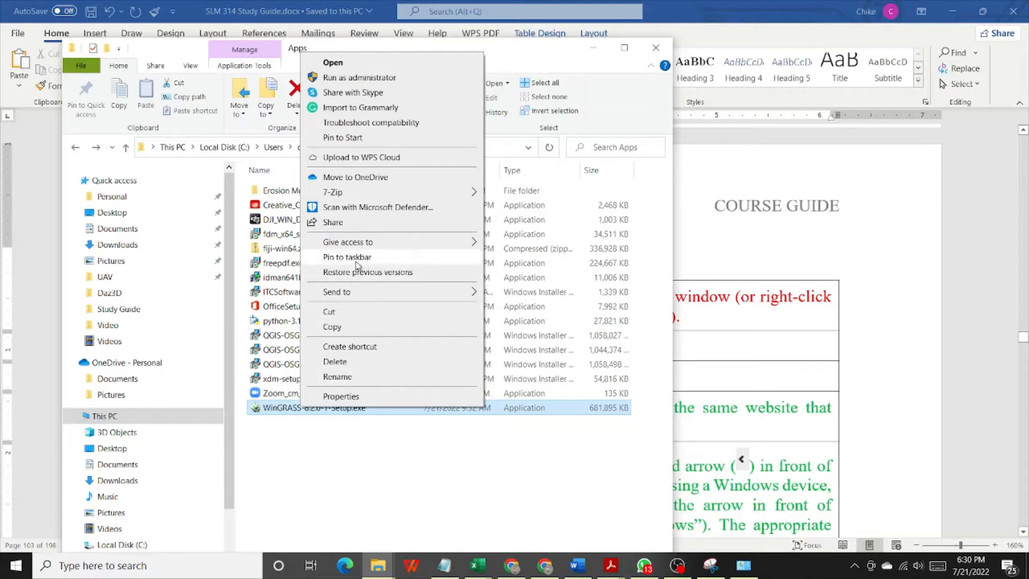
left_click(383, 78)
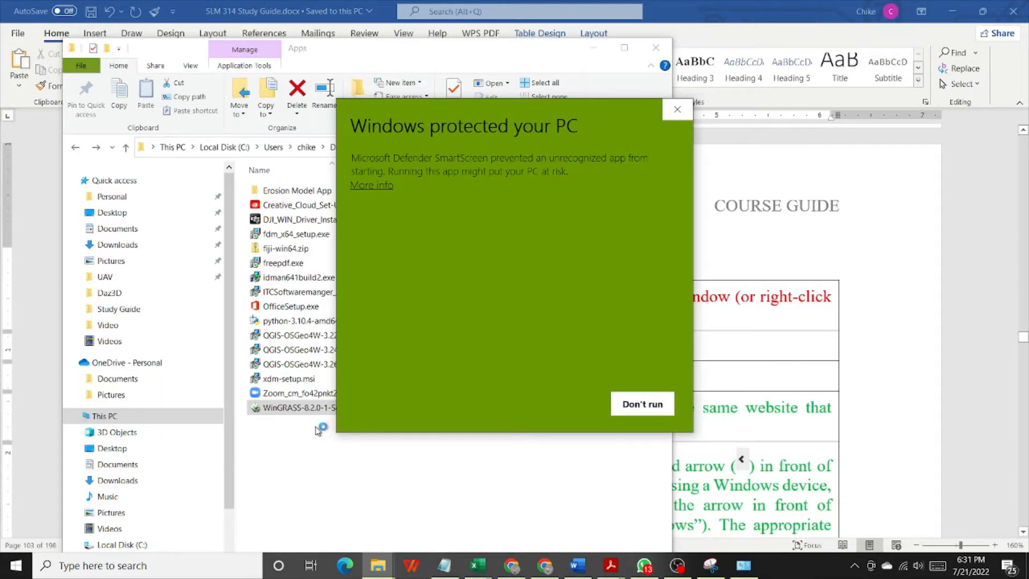
left_click_drag(406, 101, 489, 140)
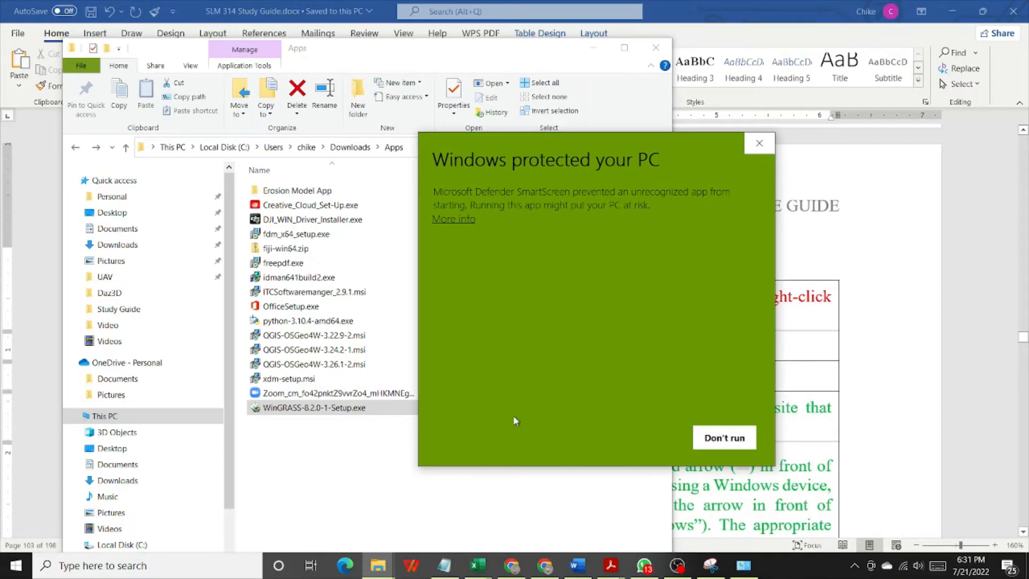
left_click(460, 221)
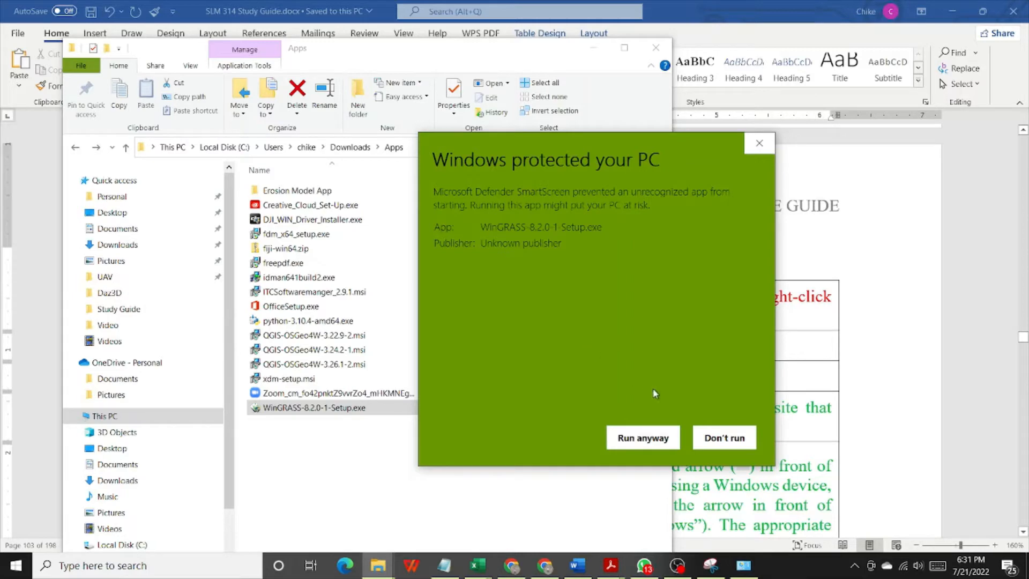
left_click(643, 438)
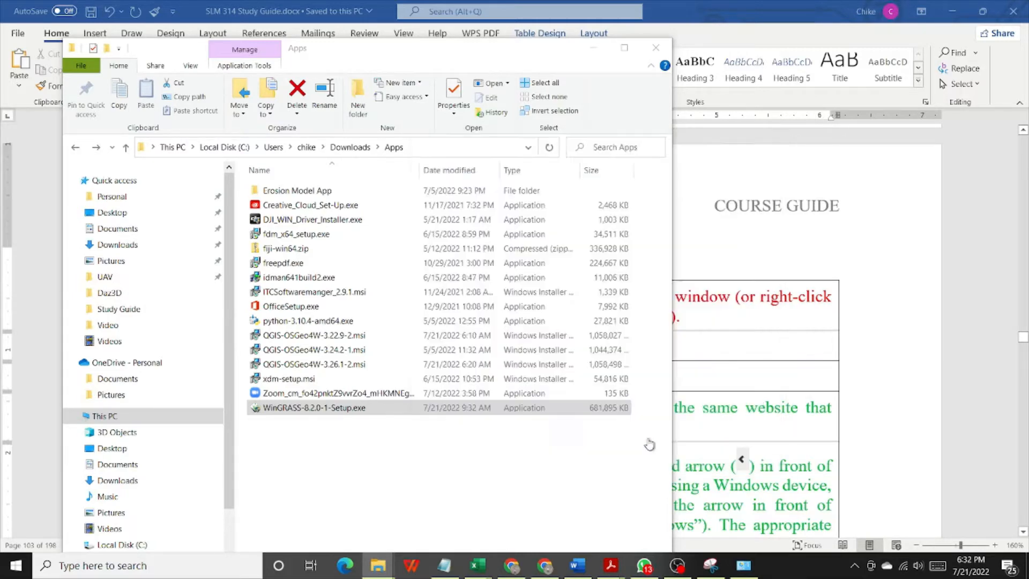
key("alt+Tab")
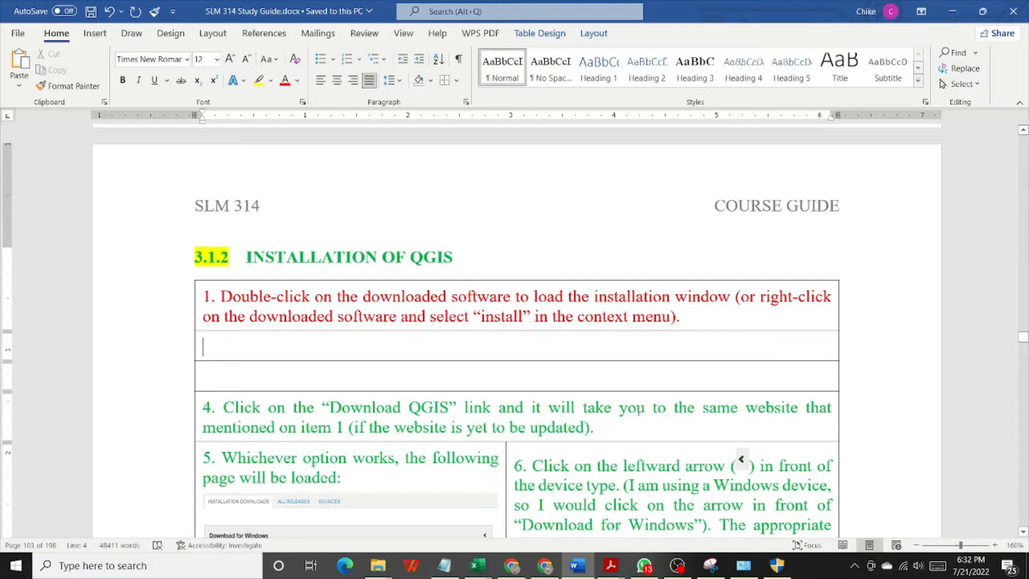
mouse_move(776, 572)
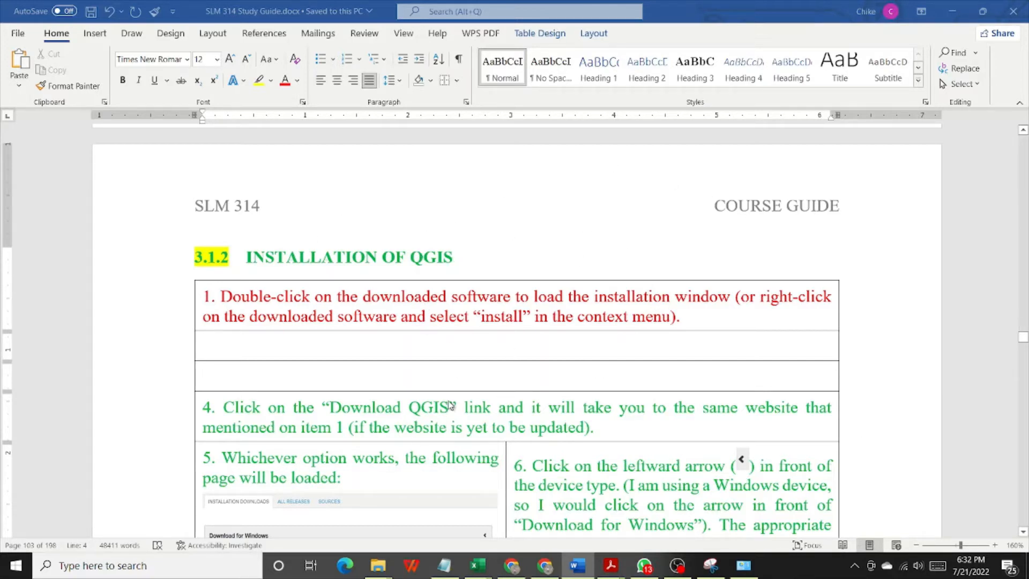
left_click(449, 376)
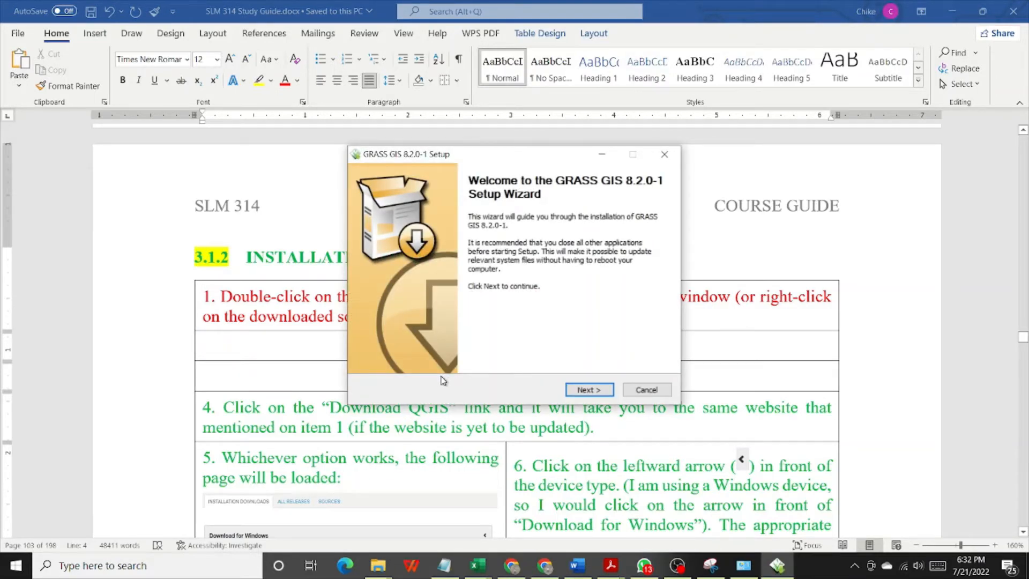
- Proceed past the setup welcome page, review the GNU General Public License to its end and accept it
left_click(602, 390)
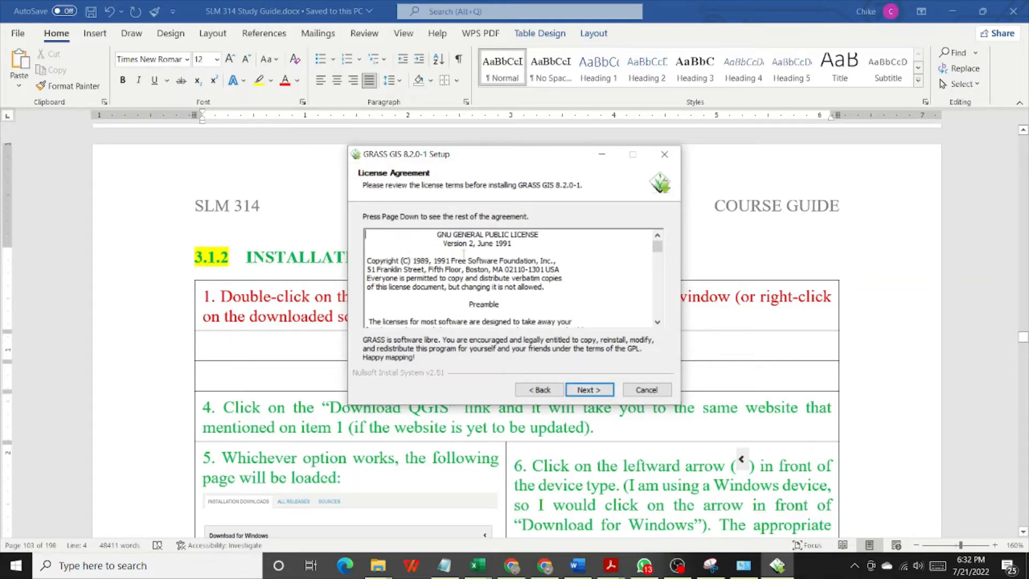
scroll(464, 253, "down", 10)
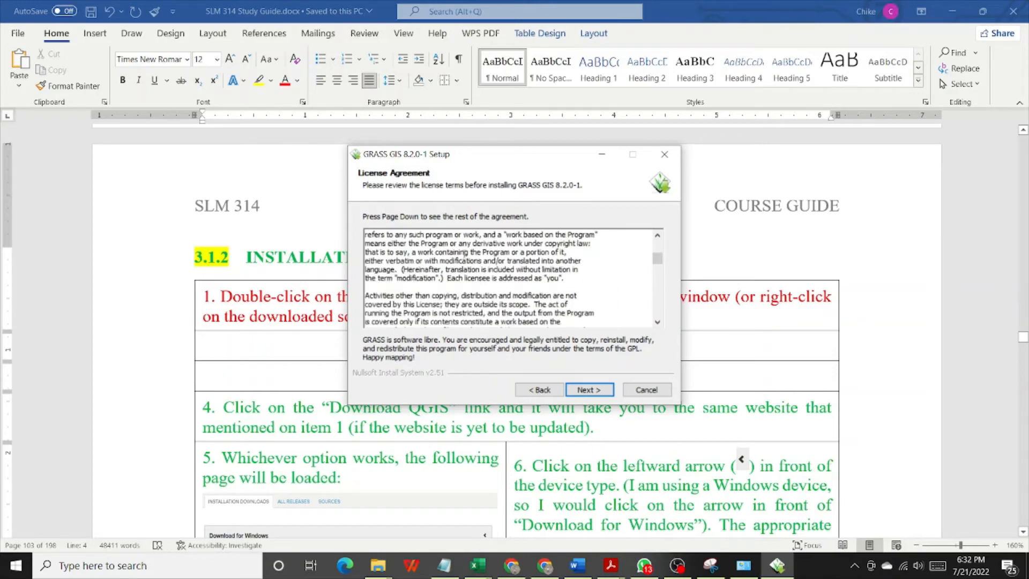
scroll(464, 253, "down", 10)
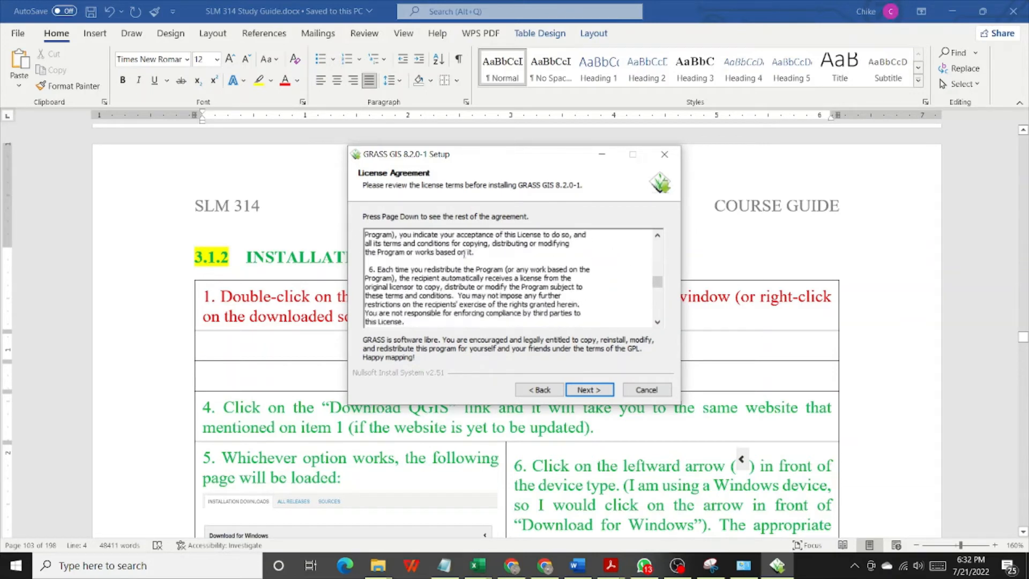
scroll(464, 253, "down", 15)
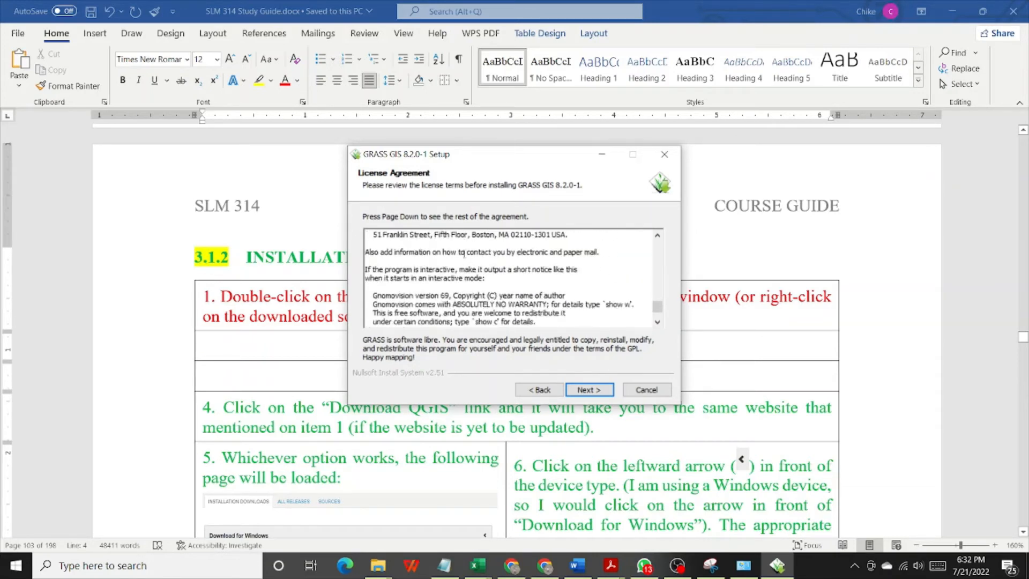
scroll(464, 253, "down", 4)
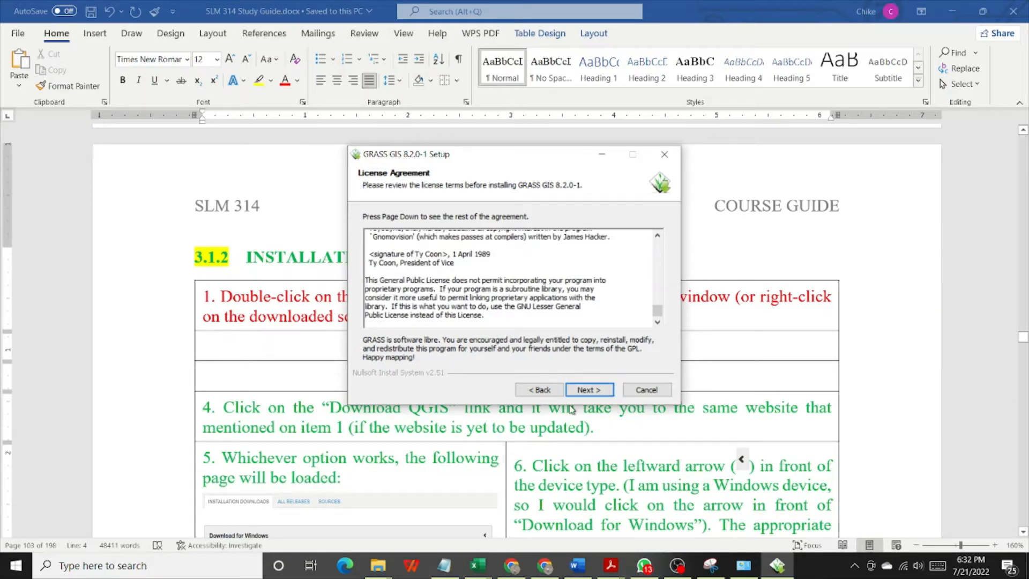
left_click(590, 389)
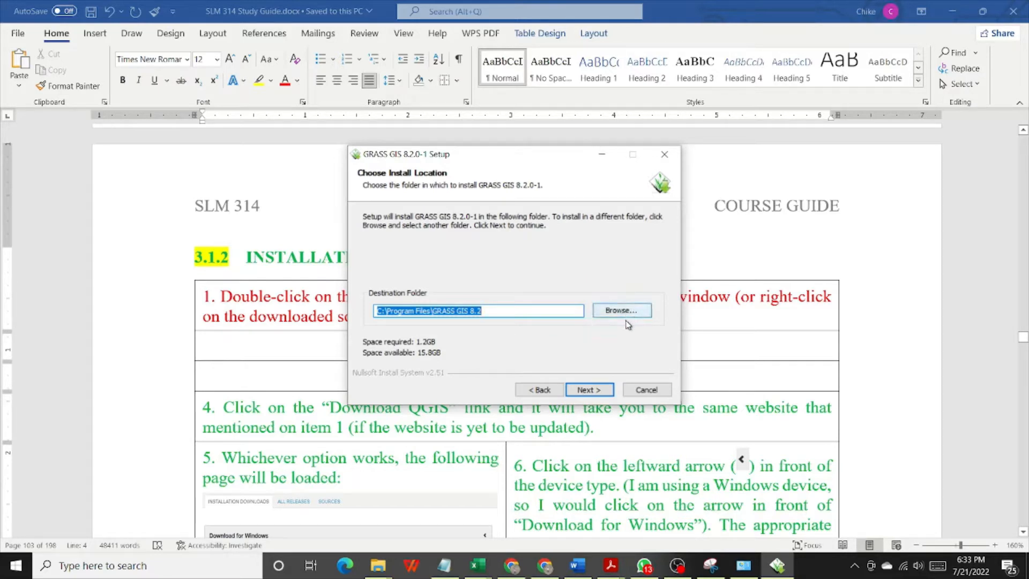
- Keep the destination folder C:\Program Files\GRASS GIS 8.2 and install with only the GRASS and Microsoft runtime components checked
left_click(587, 390)
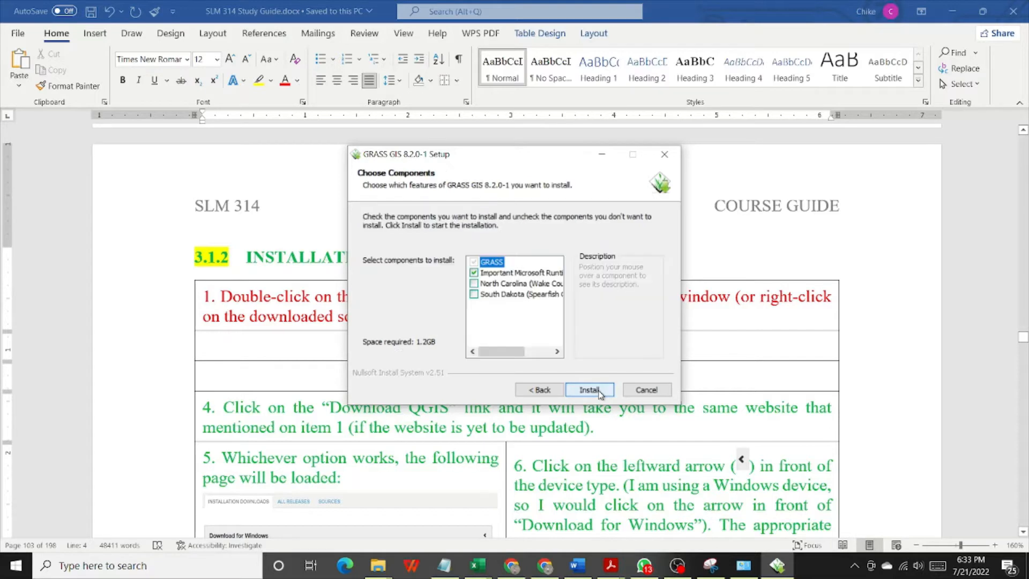
mouse_move(534, 276)
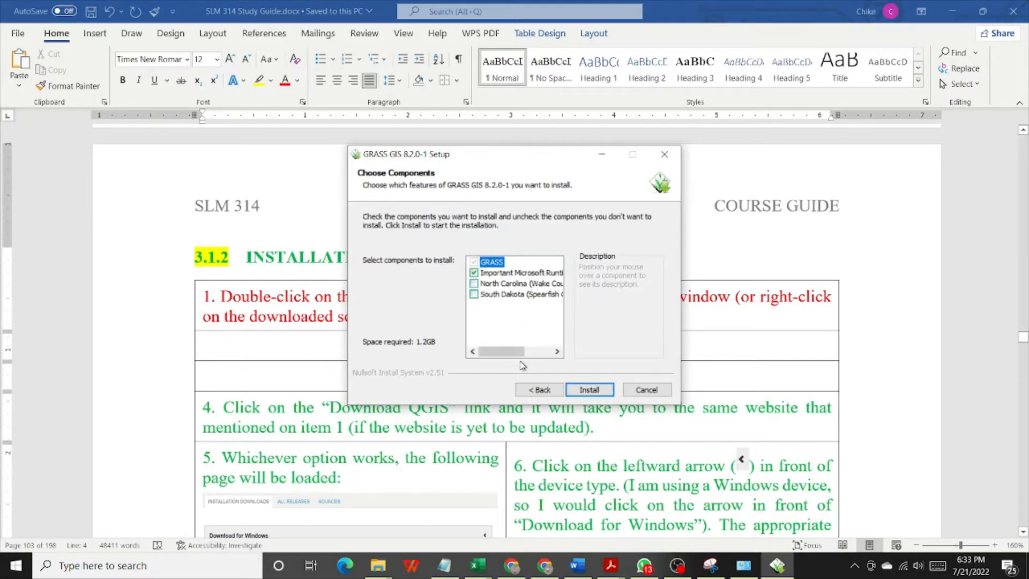
mouse_move(516, 356)
left_mouse_down()
mouse_move(540, 363)
mouse_move(505, 354)
mouse_move(533, 356)
left_mouse_up()
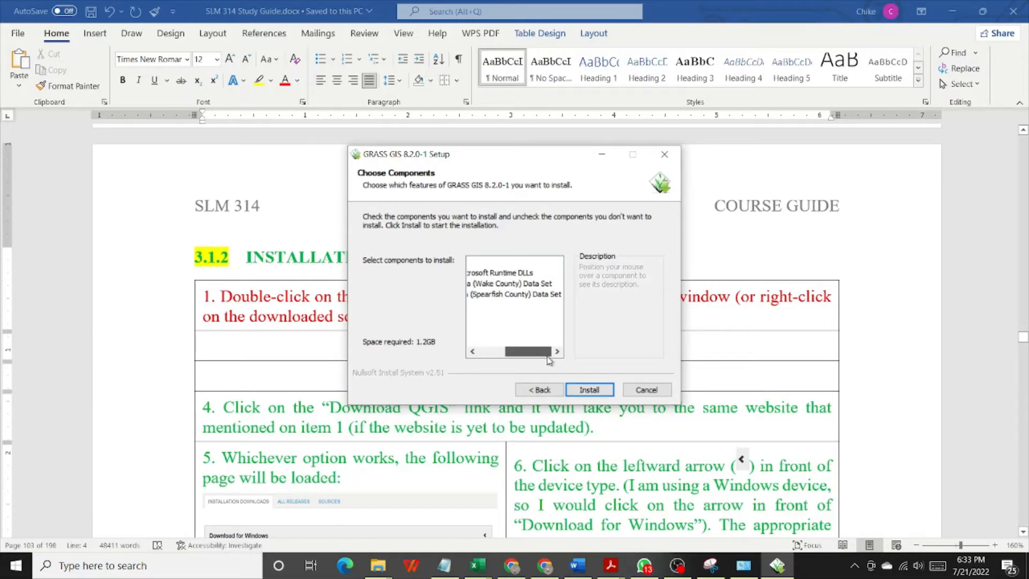
left_click_drag(538, 355, 511, 351)
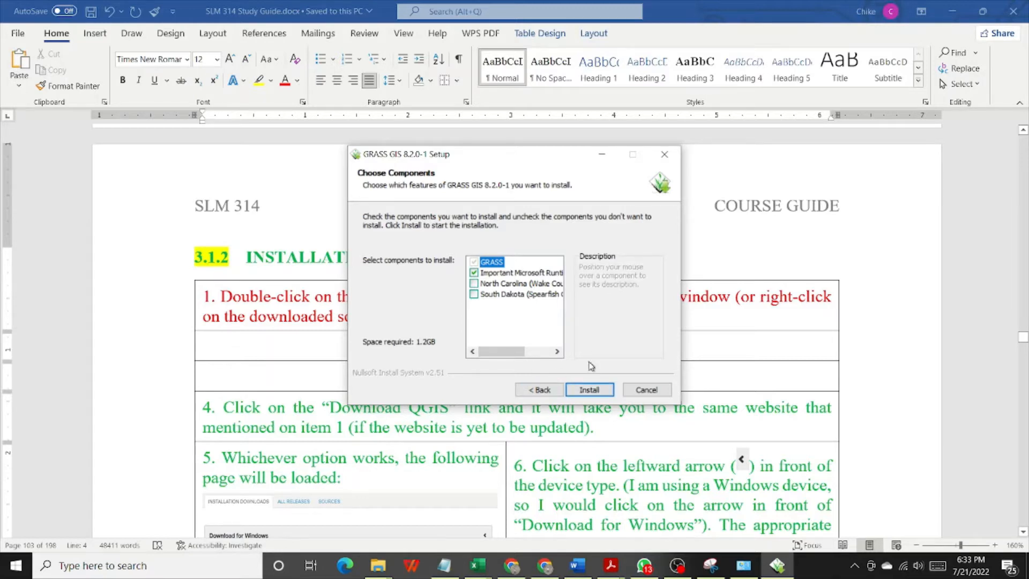
left_click(590, 390)
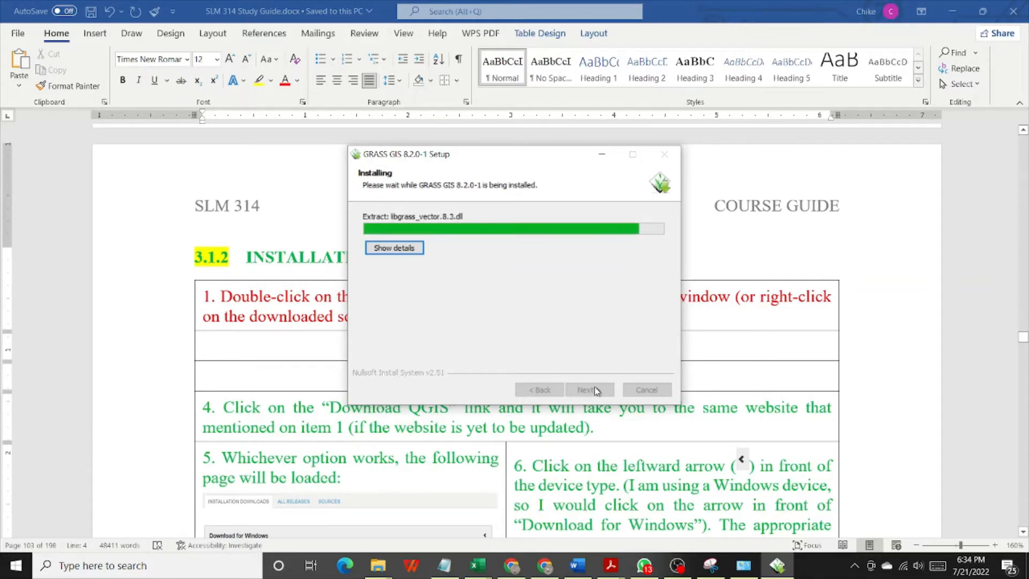
- Show the installation details and agree to download and install the Microsoft Visual C++ Redistributable Packages, continuing to the wizard's final page
left_click(395, 248)
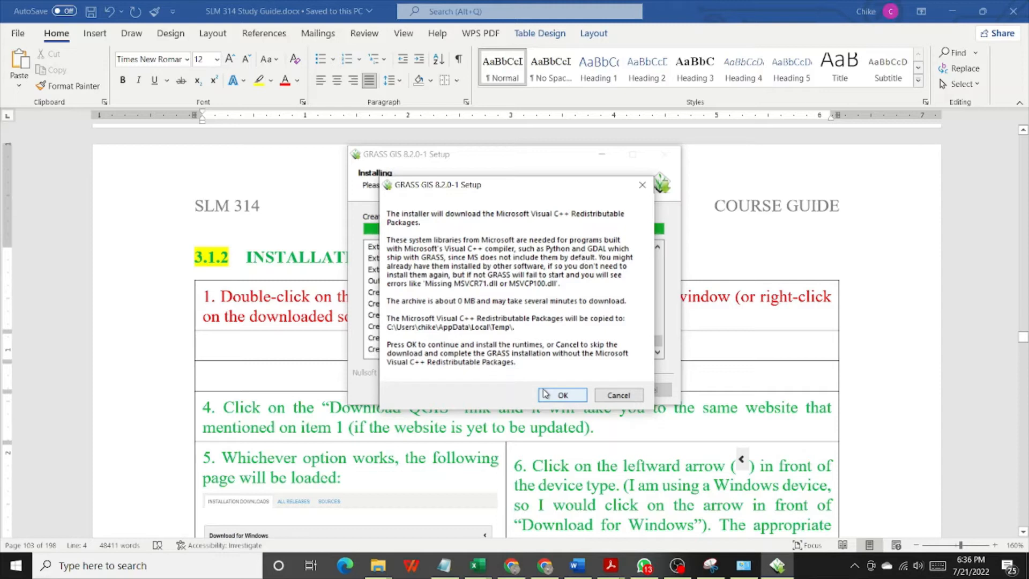
left_click(558, 395)
left_click(562, 395)
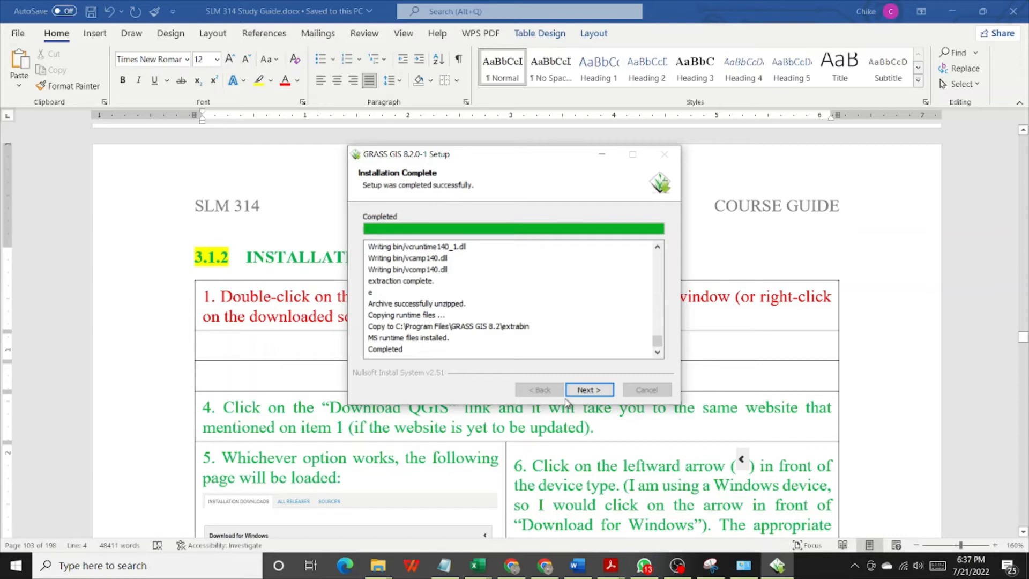
left_click(604, 395)
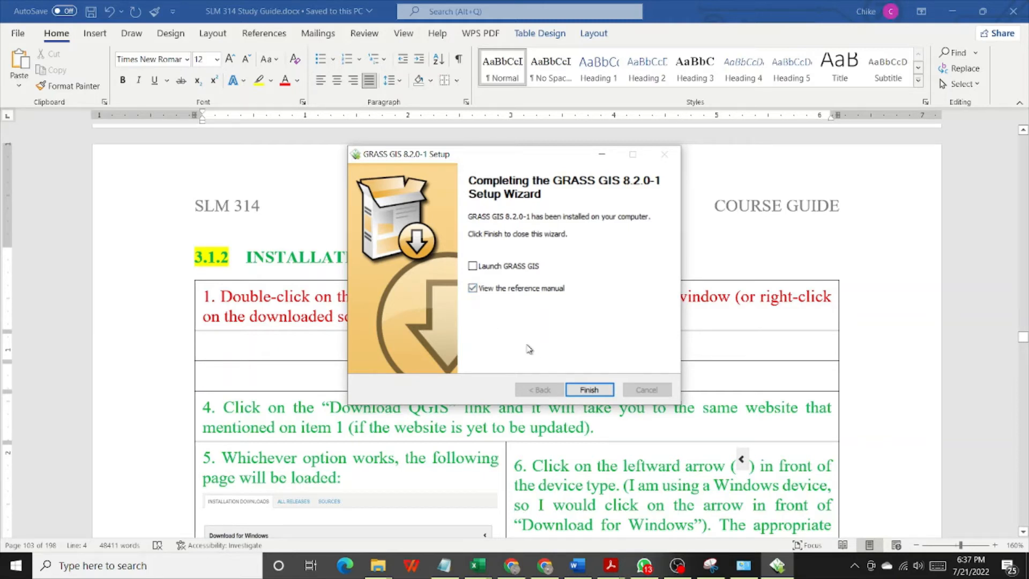
- Finish the setup wizard with both launching GRASS GIS and viewing the reference manual turned off
left_click(473, 267)
left_click(472, 266)
left_click(472, 289)
left_click(589, 389)
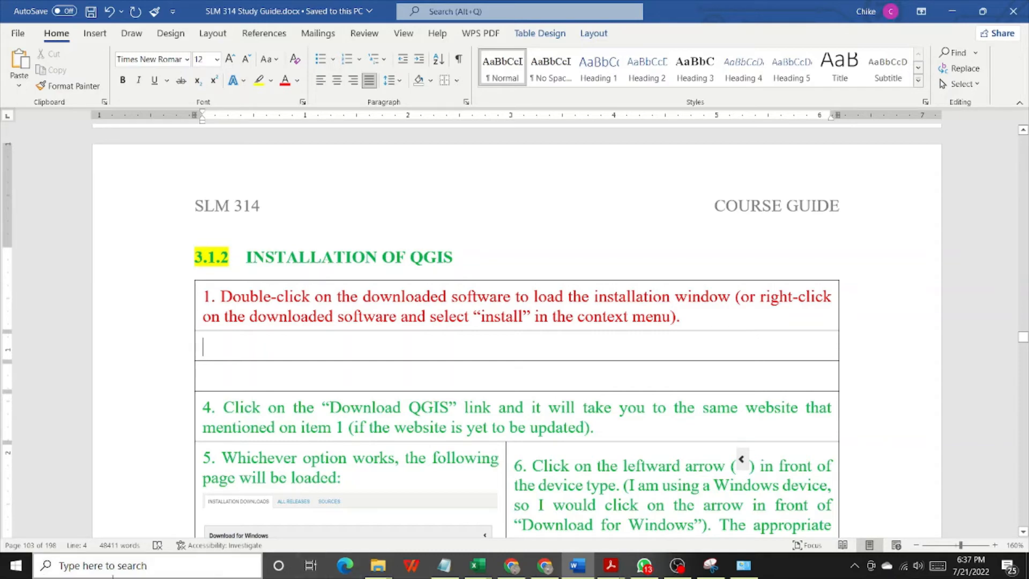
- Find the GRASS GIS 8.2 folder among the installed programs and launch GRASS GIS 8.2
left_click(18, 575)
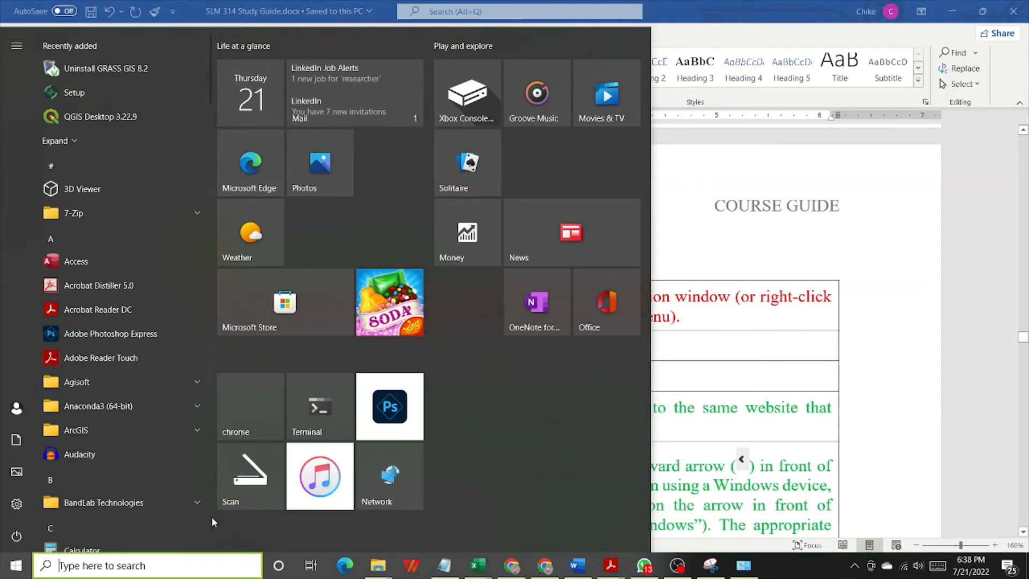
scroll(211, 516, "down", 5)
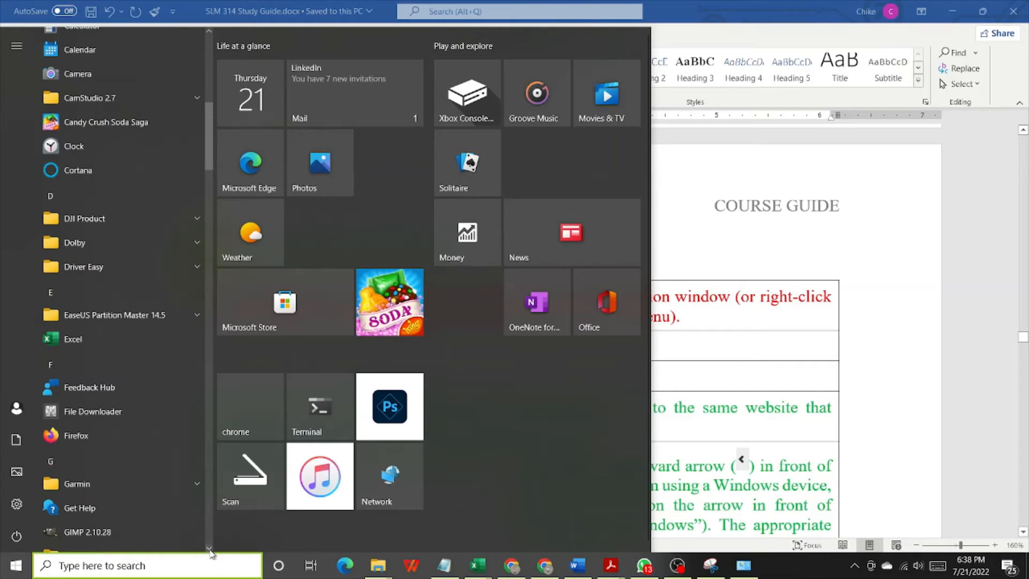
scroll(212, 553, "down", 4)
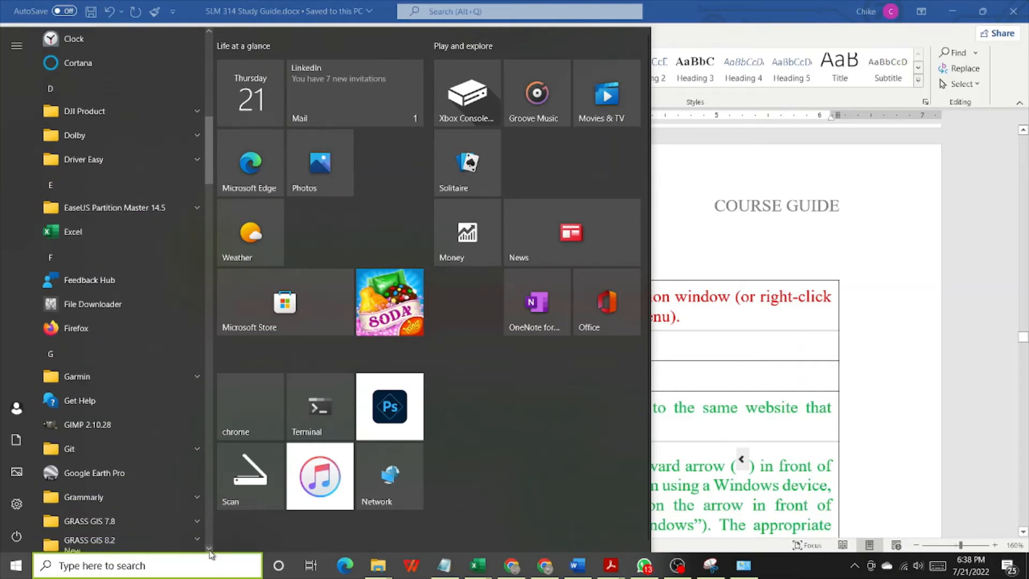
scroll(211, 553, "down", 4)
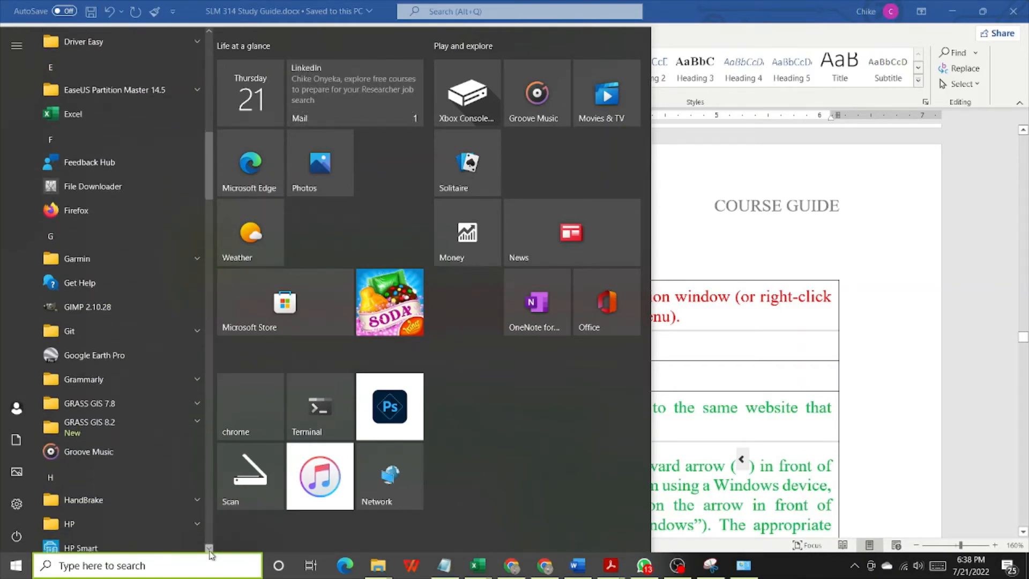
scroll(211, 554, "down", 4)
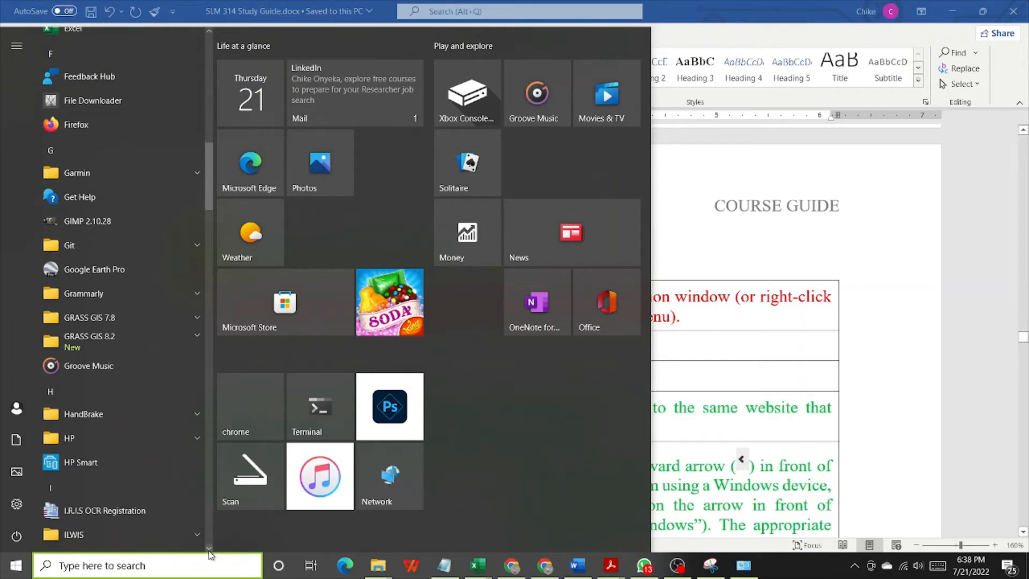
scroll(211, 555, "down", 1)
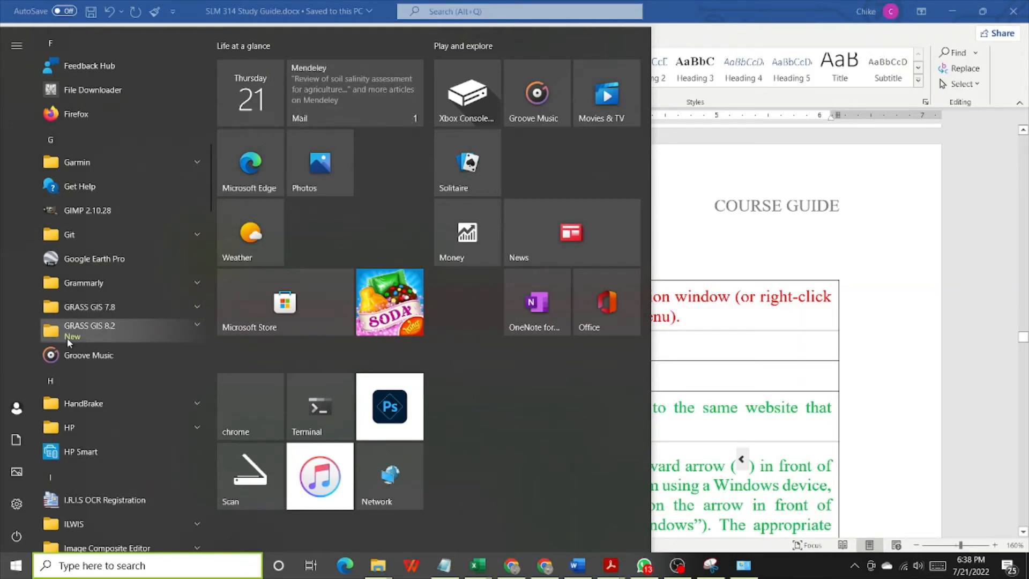
left_click(82, 331)
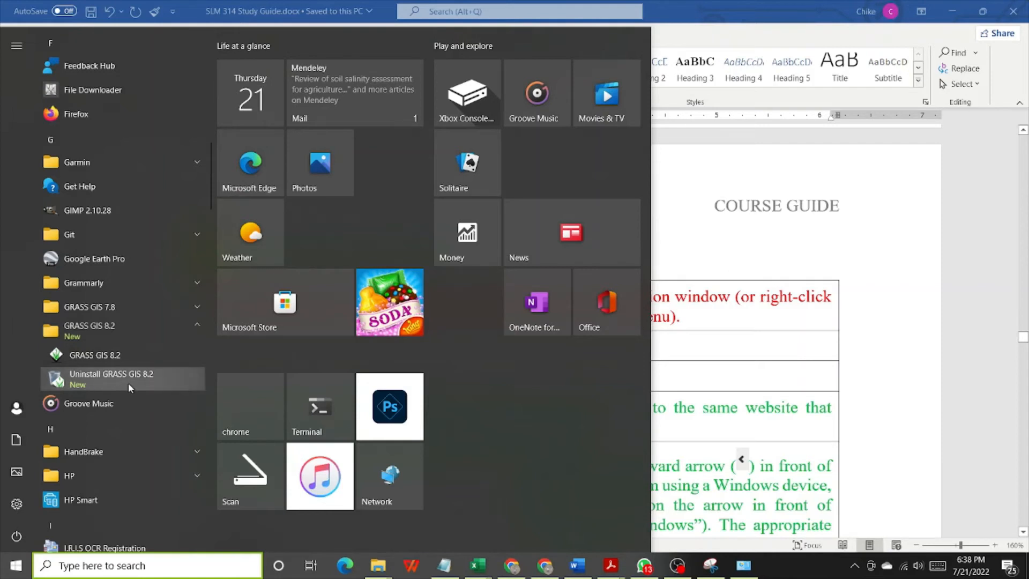
left_click(95, 354)
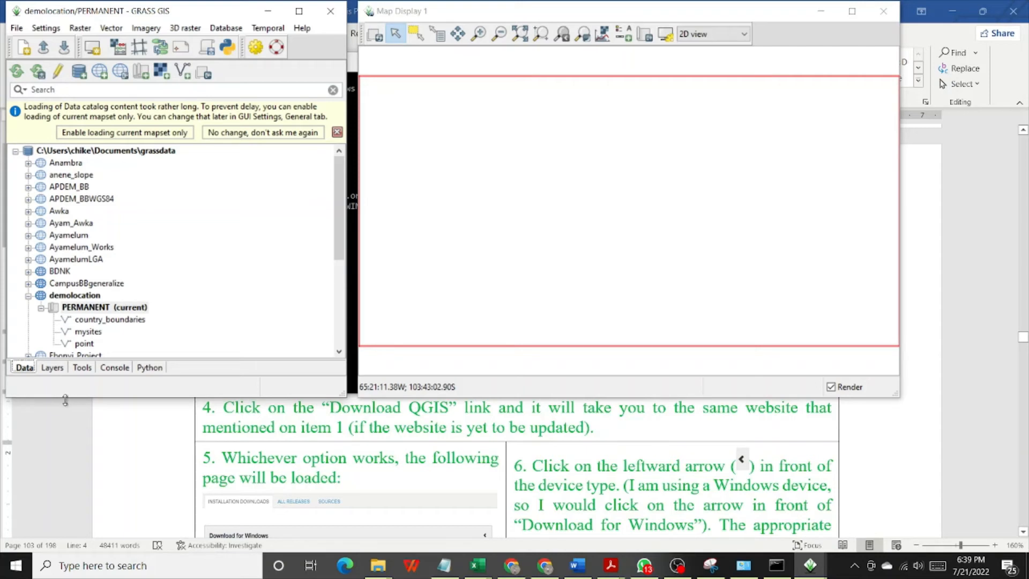
- Extend the GRASS GIS main window down to the taskbar and enlarge the Map Display window to fill the remaining screen
left_click_drag(65, 401, 65, 551)
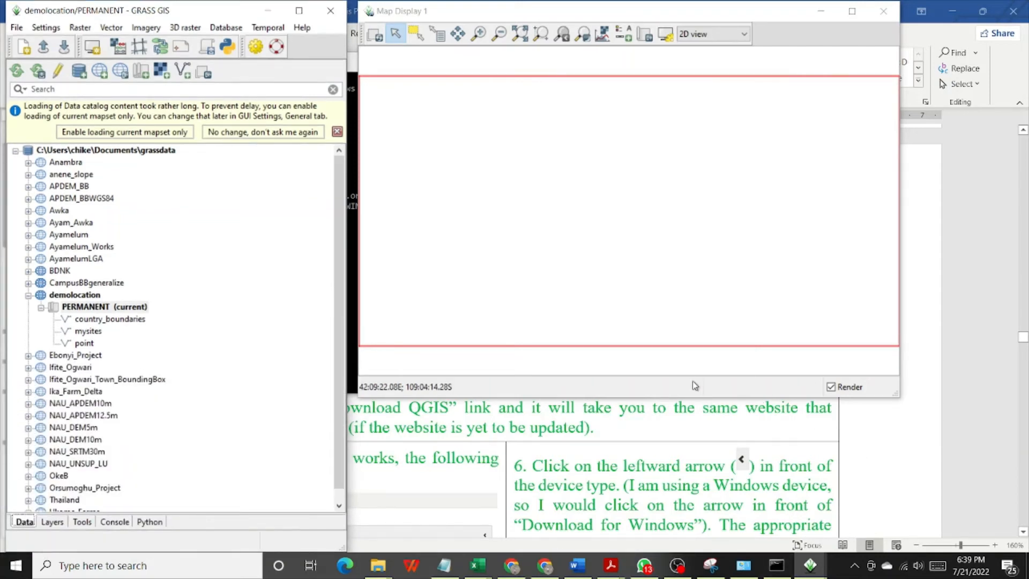
left_click_drag(690, 398, 691, 551)
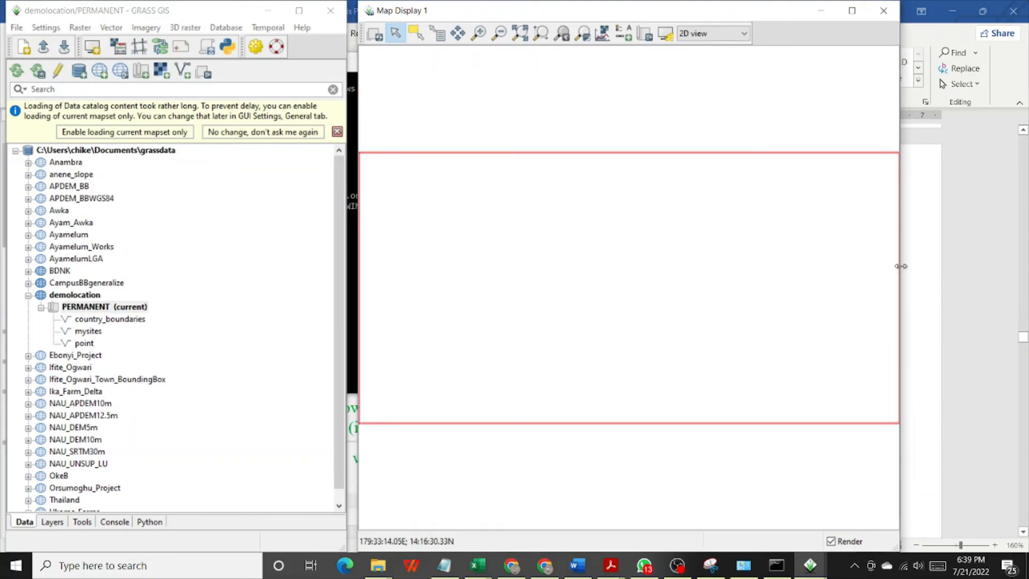
left_click_drag(901, 265, 1024, 253)
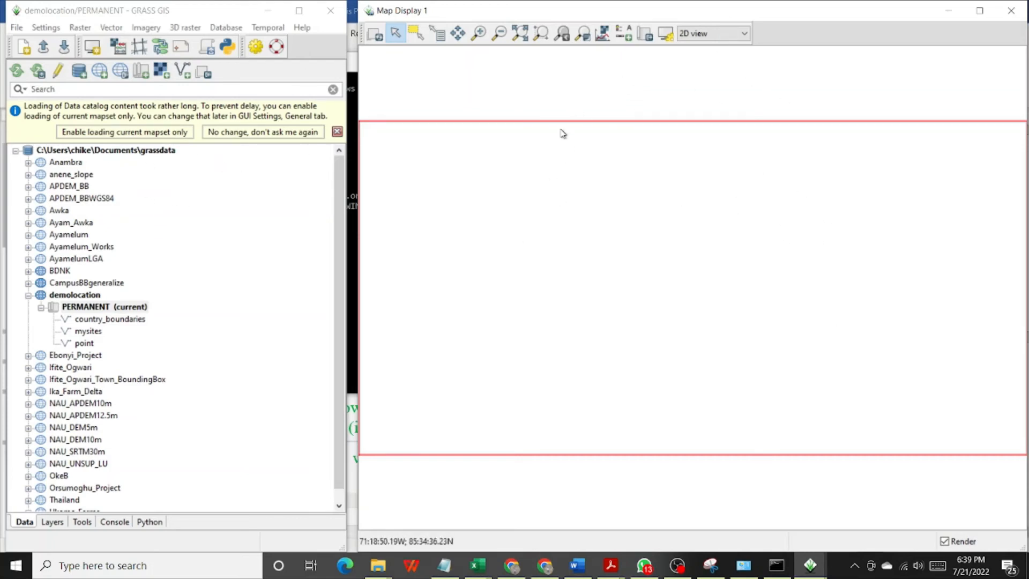
- Find the GRASS GIS 7.8 folder among the installed programs and launch GRASS GIS 7.8
left_click(22, 573)
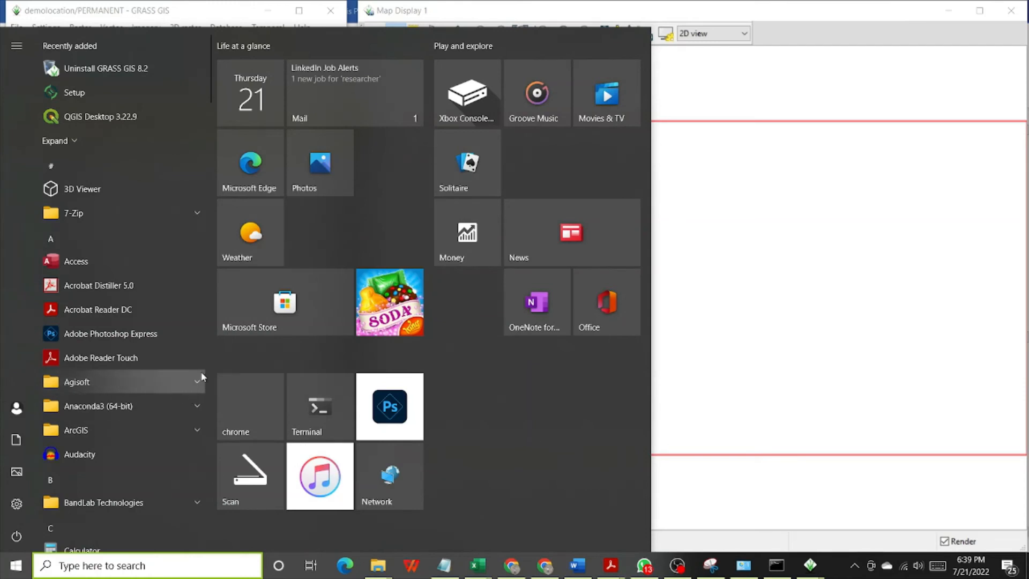
scroll(211, 362, "down", 15)
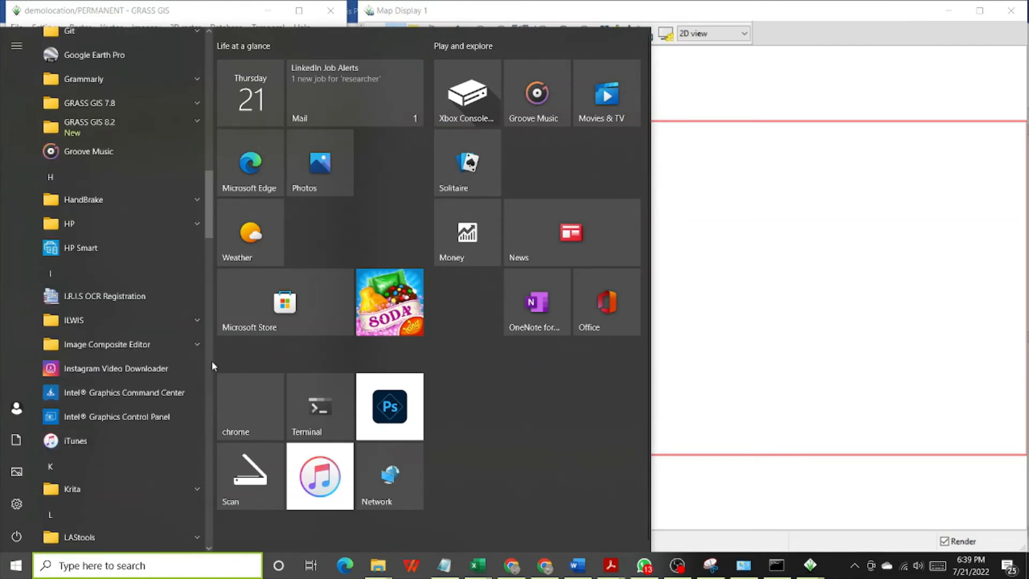
scroll(211, 361, "down", 10)
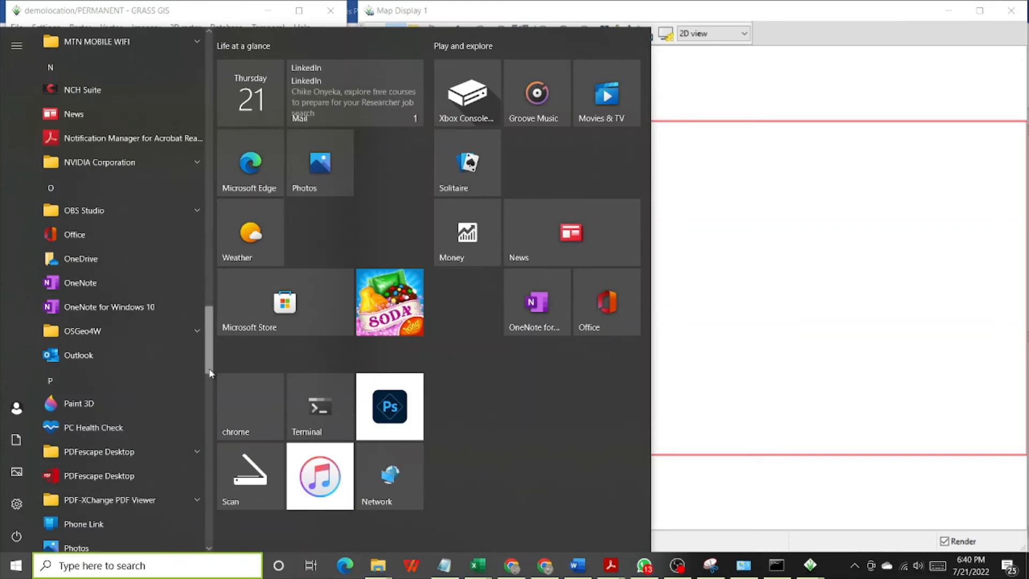
left_click_drag(210, 373, 214, 307)
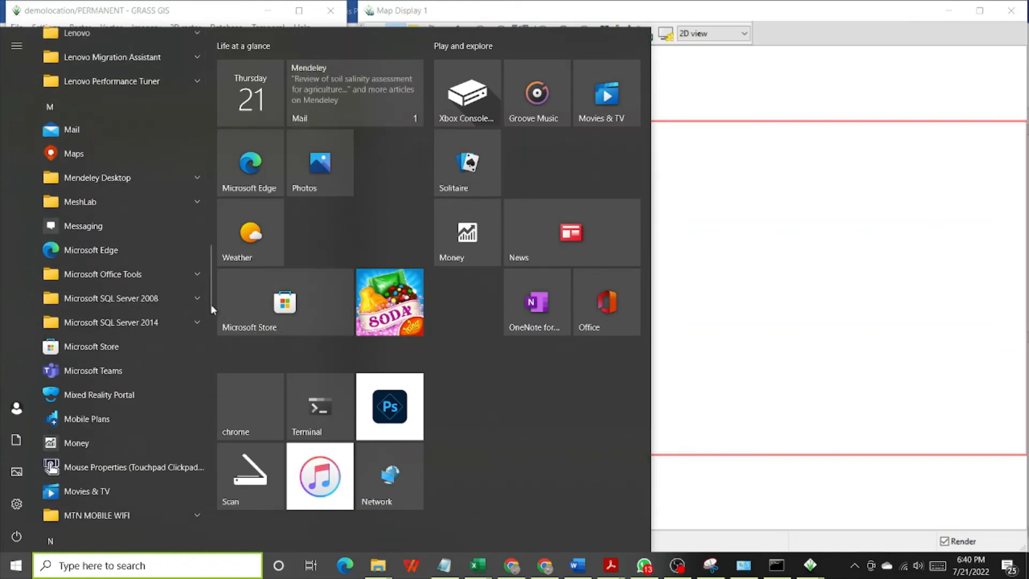
scroll(207, 300, "down", 1)
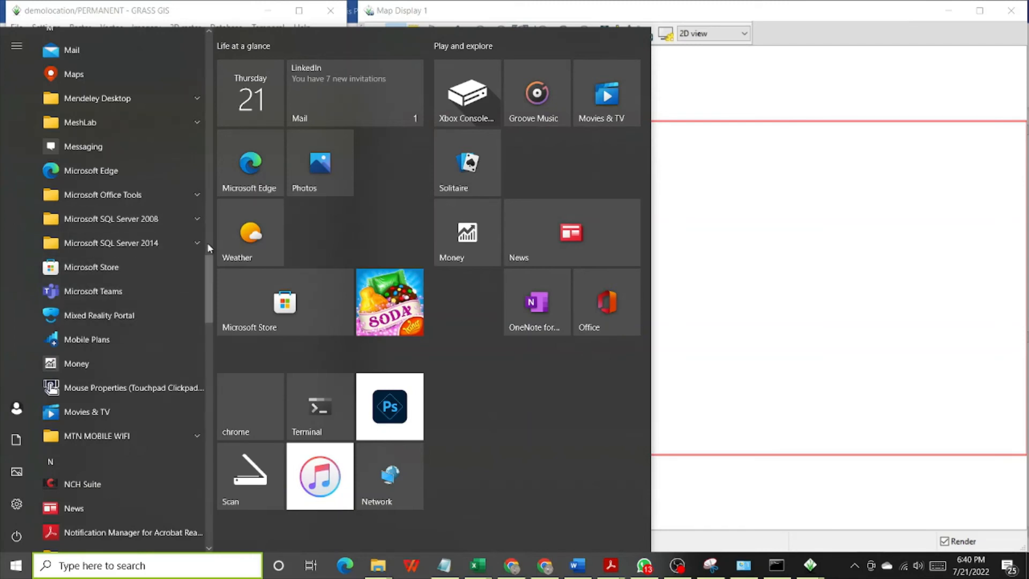
left_click_drag(208, 286, 210, 198)
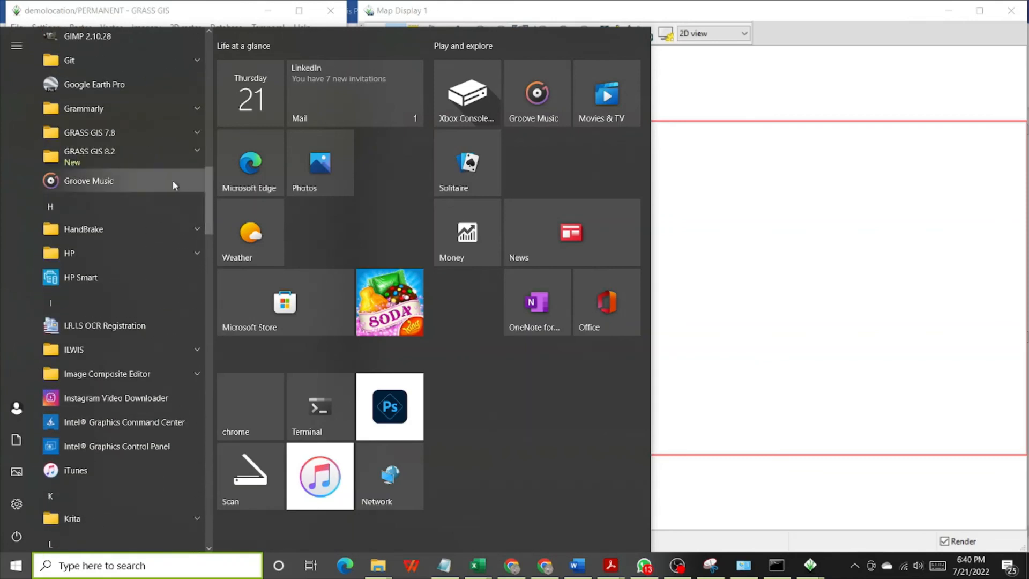
left_click(105, 130)
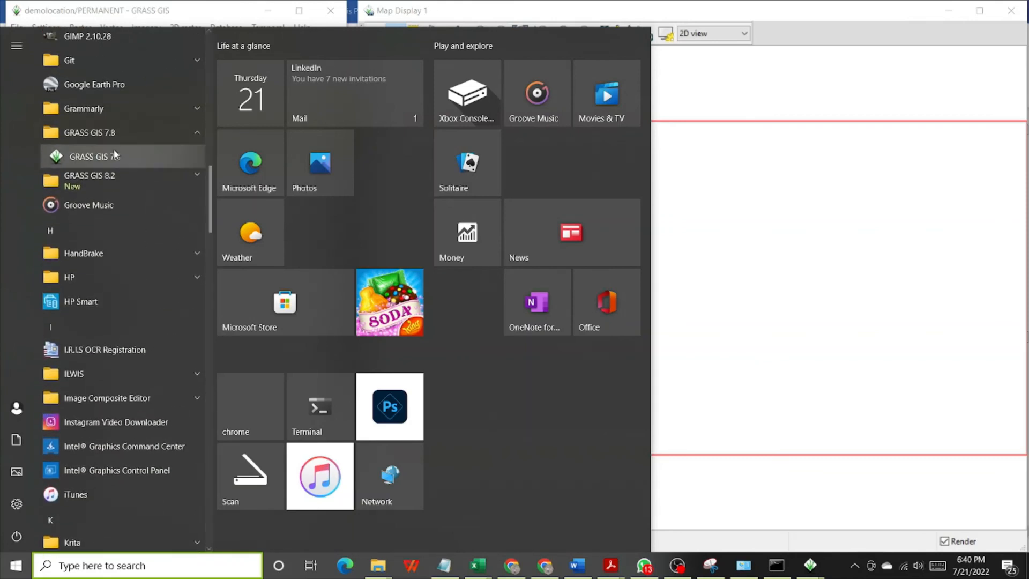
left_click(114, 155)
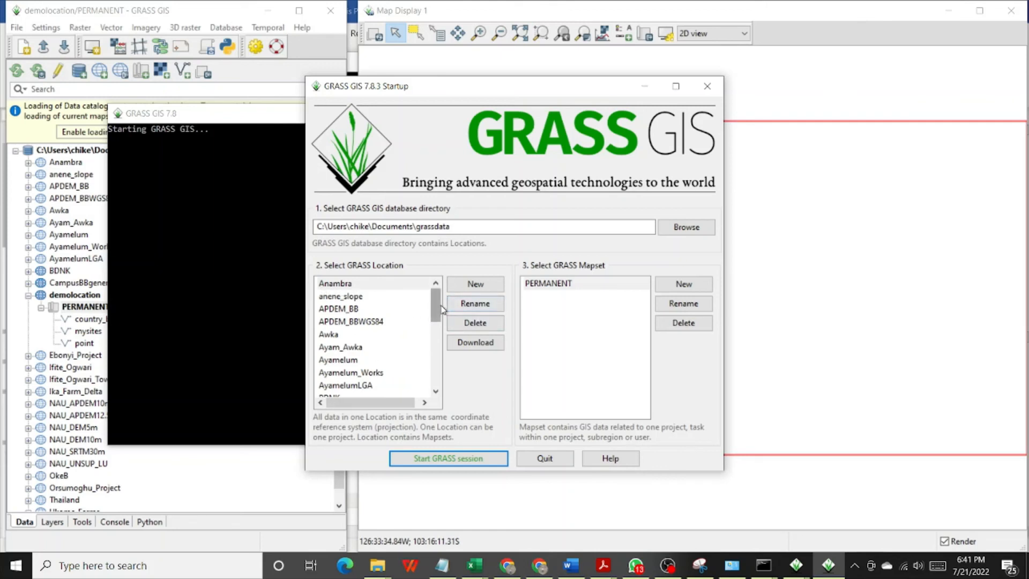
- Start a GRASS GIS 7.8.3 session in the Awka location of the grassdata directory
mouse_move(436, 305)
left_mouse_down()
mouse_move(458, 389)
mouse_move(434, 304)
left_mouse_up()
left_click(350, 297)
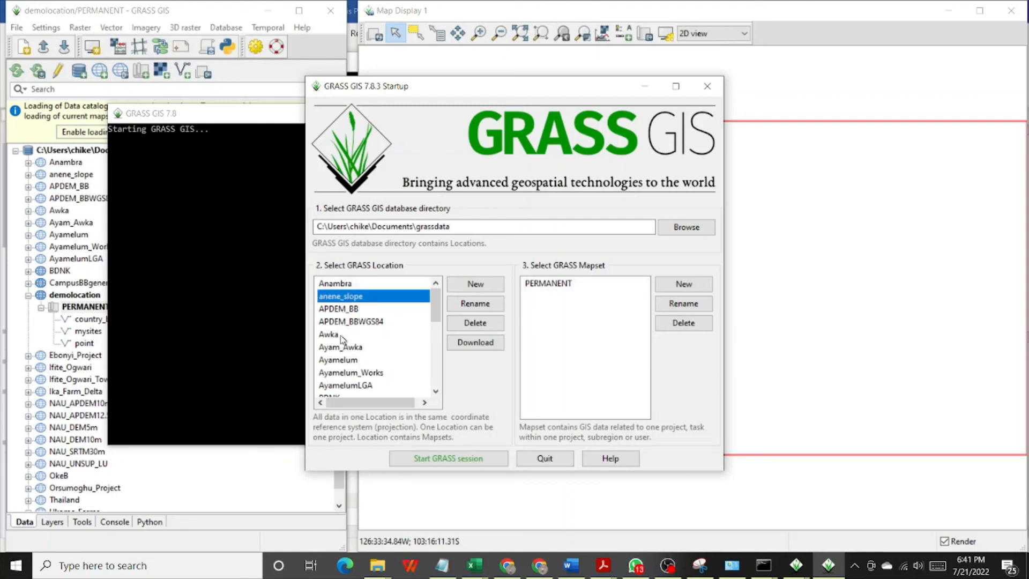
left_click(342, 338)
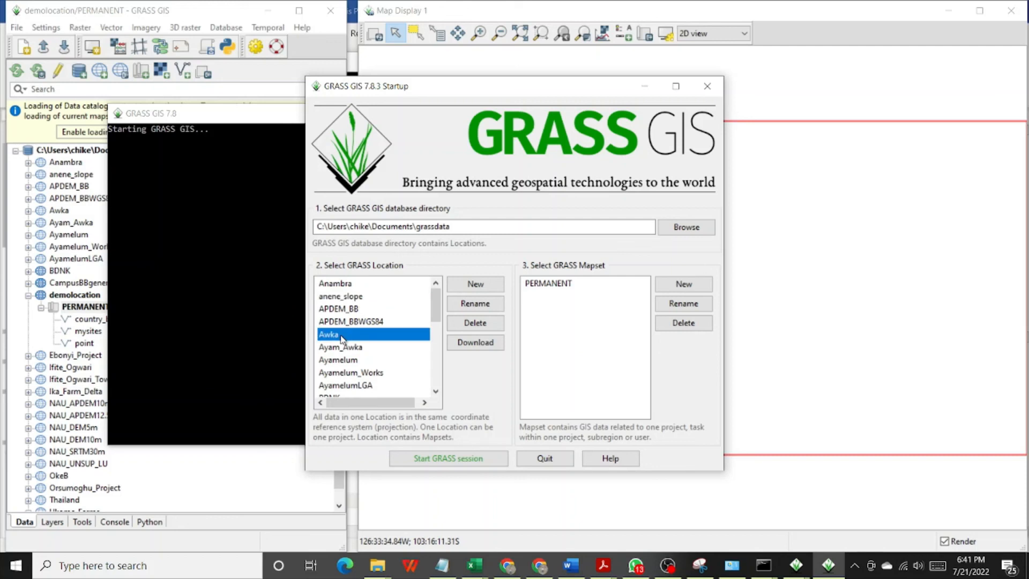
left_click(477, 458)
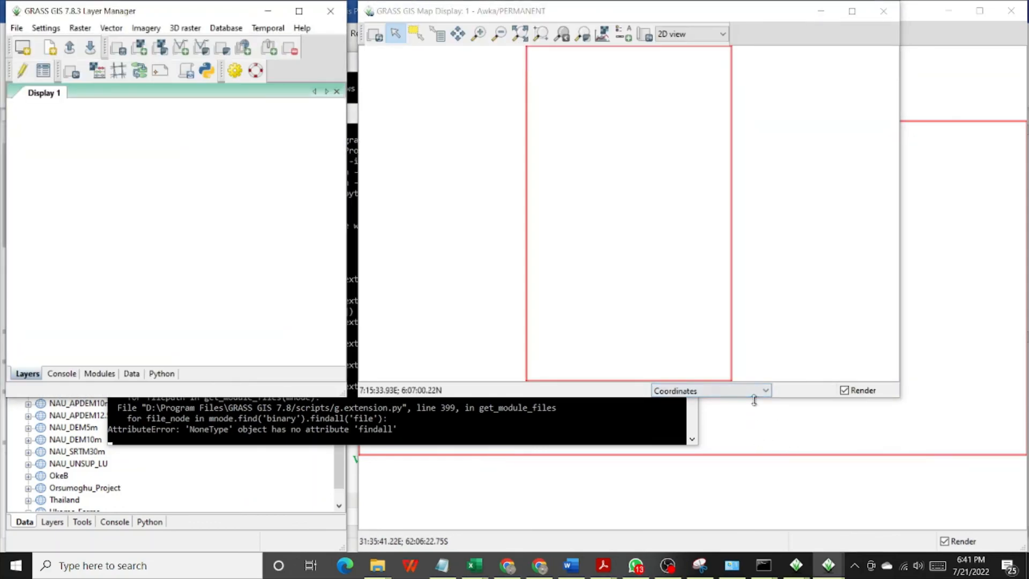
- Extend the GRASS GIS 7.8.3 Map Display and Layer Manager windows down to the taskbar
left_click_drag(754, 399, 753, 552)
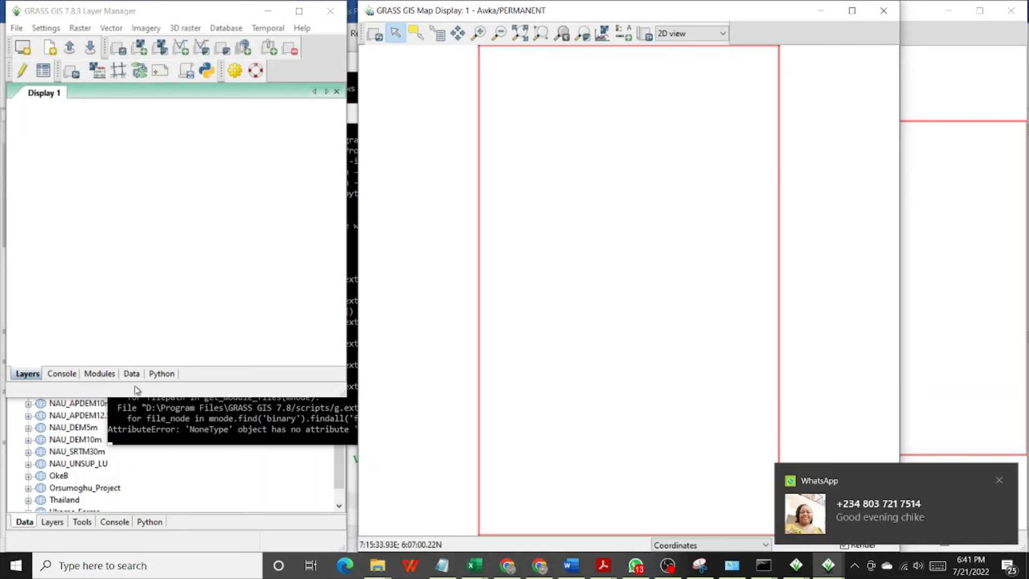
left_click_drag(138, 395, 167, 551)
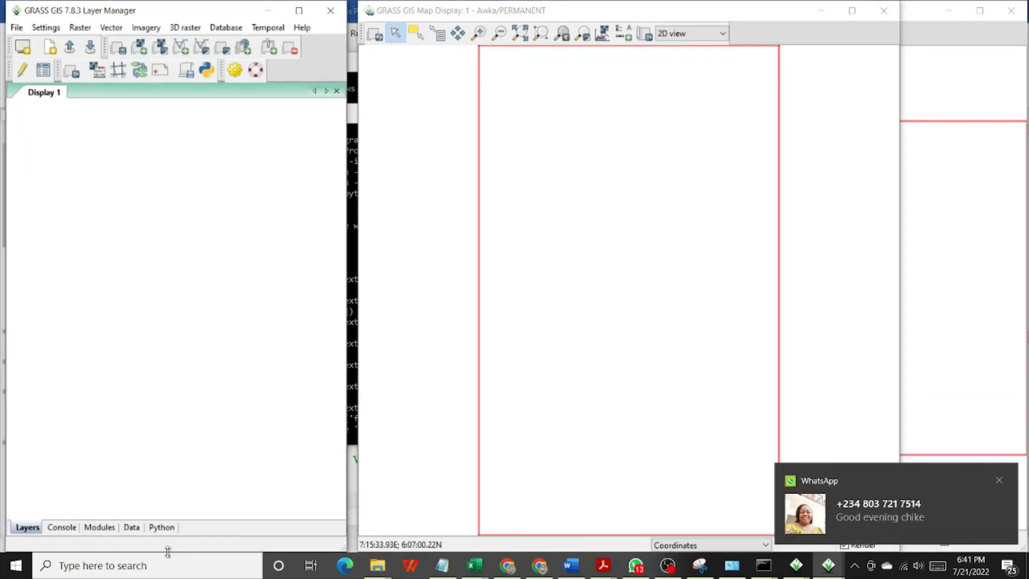